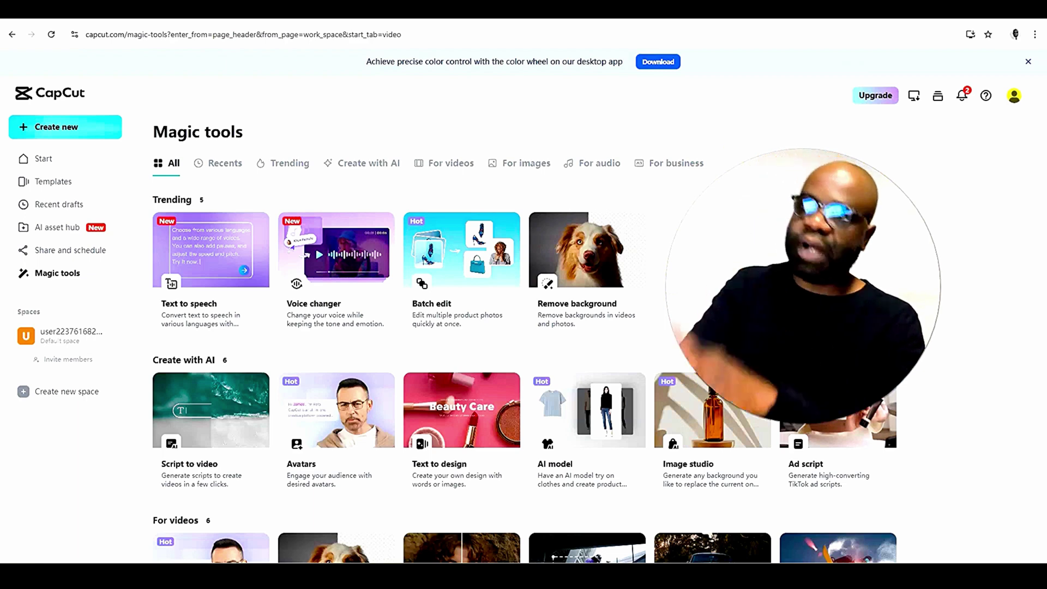
# Step: Go from the Start page back to Magic tools and check the Select file source options
pyautogui.click(51, 161)
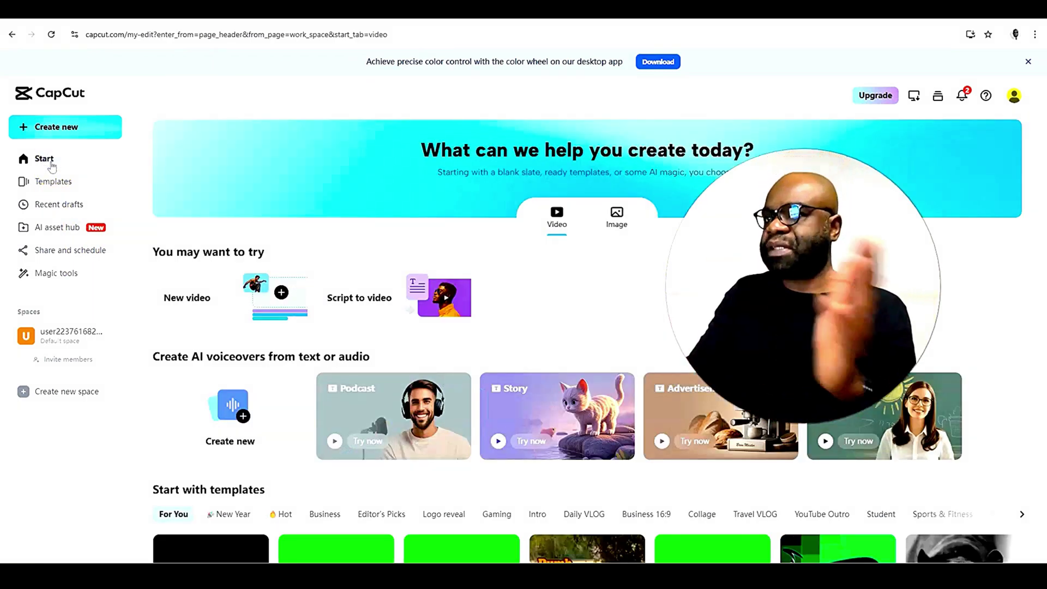
pyautogui.scroll(-3, 639, 360)
pyautogui.scroll(3, 638, 358)
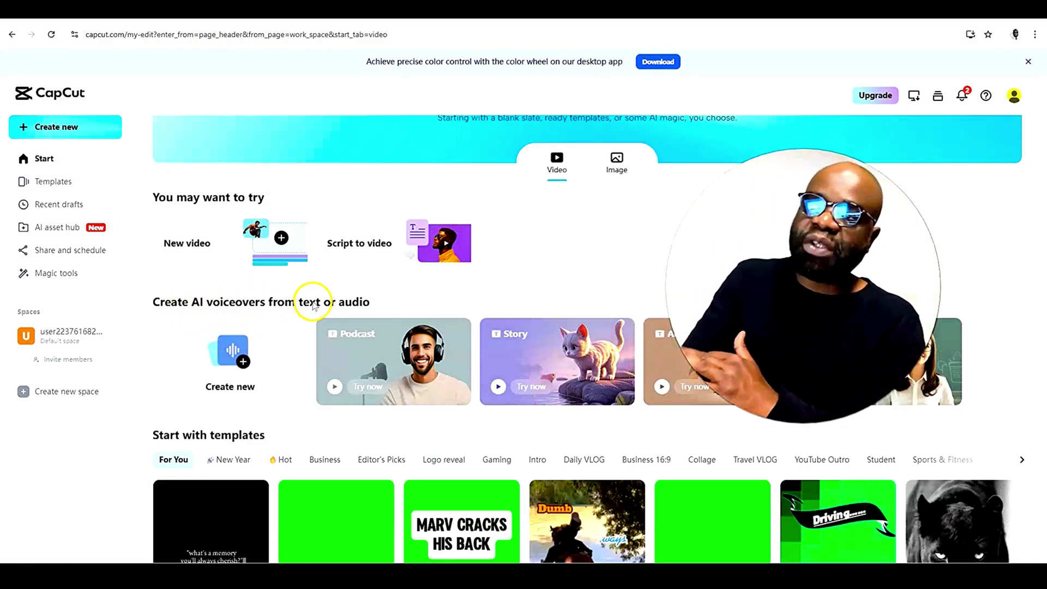
pyautogui.scroll(-3, 314, 301)
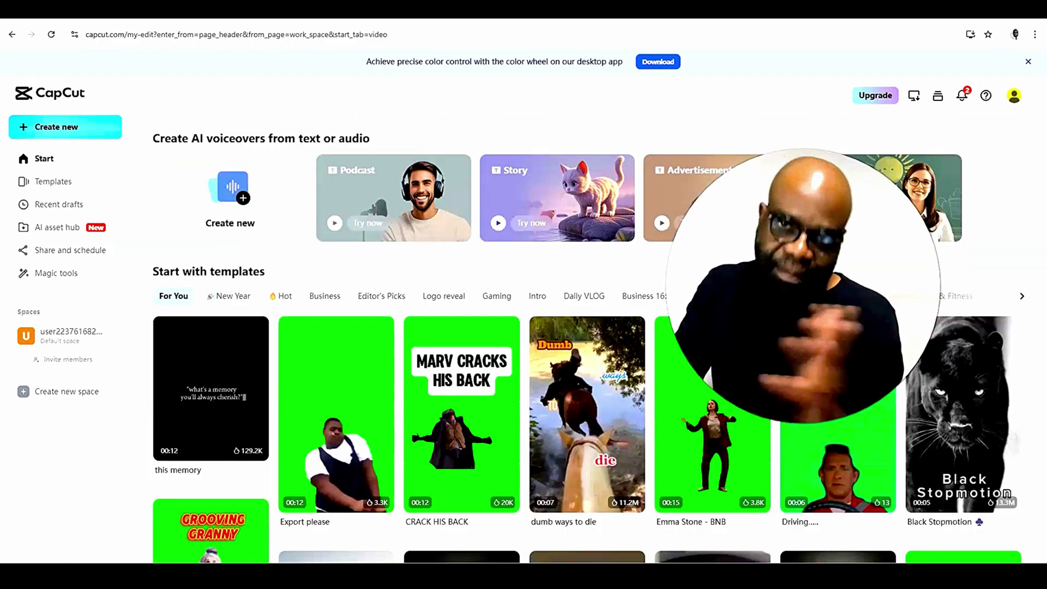
pyautogui.scroll(3, 524, 360)
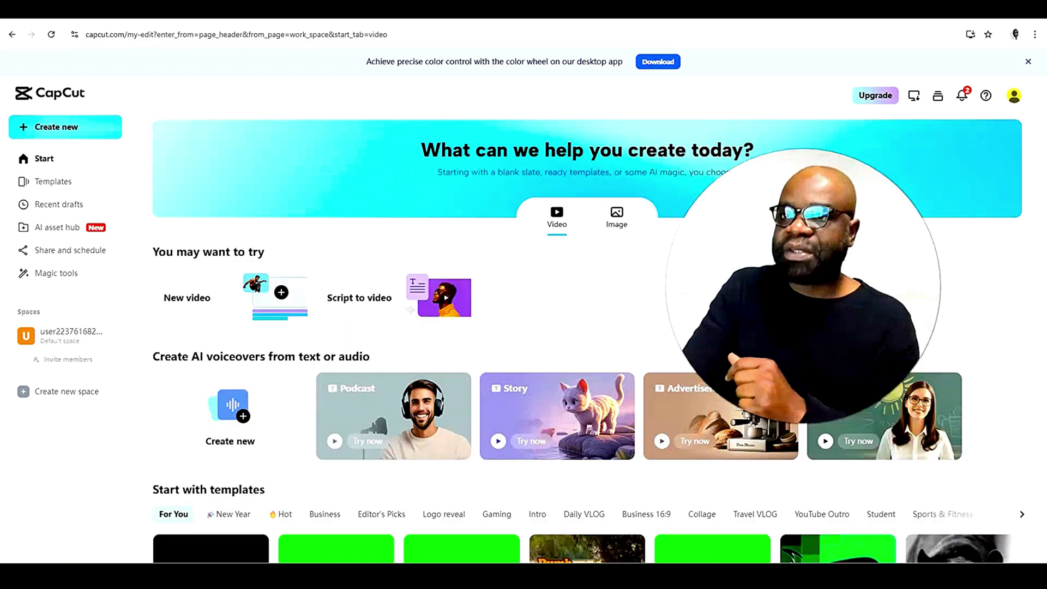
pyautogui.click(59, 273)
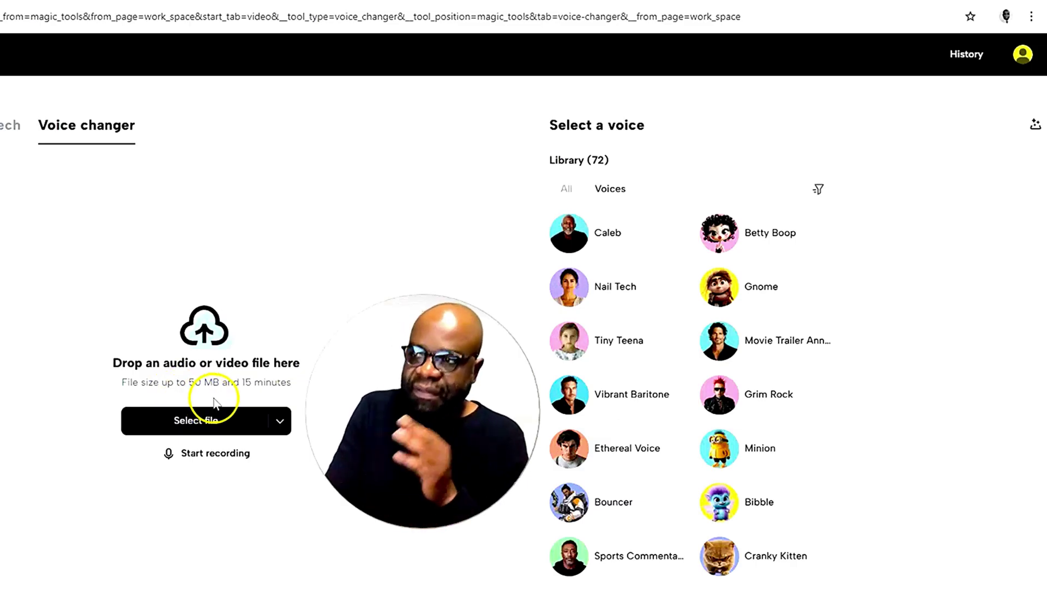
pyautogui.click(280, 421)
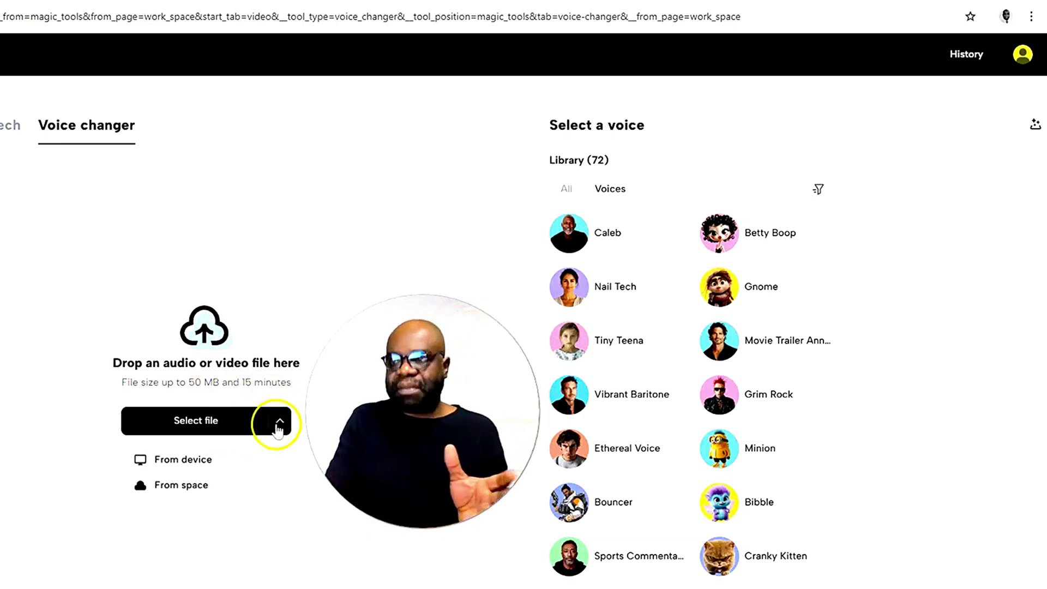
pyautogui.click(342, 512)
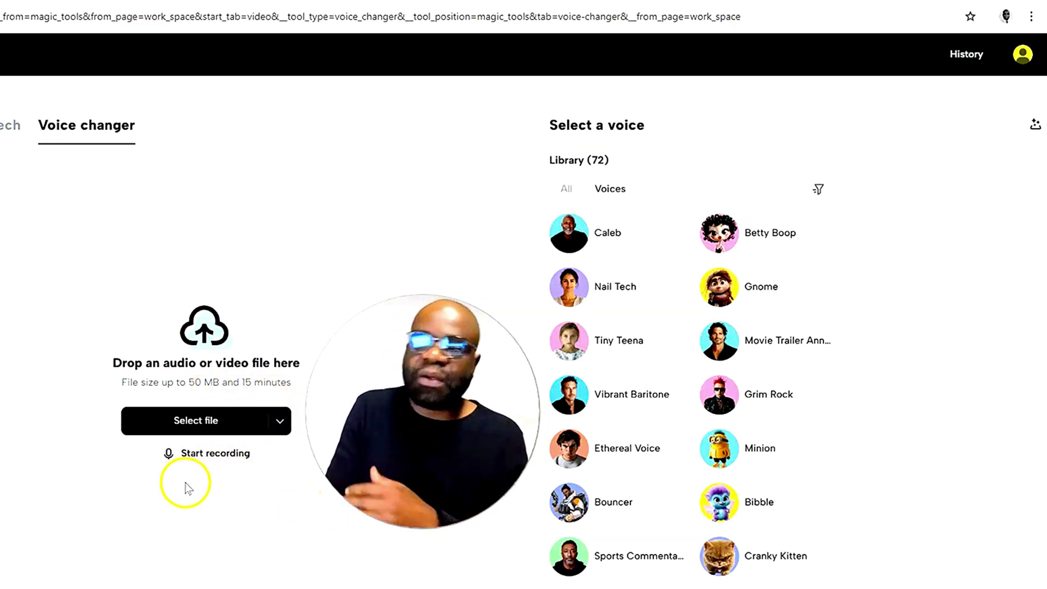
pyautogui.click(212, 420)
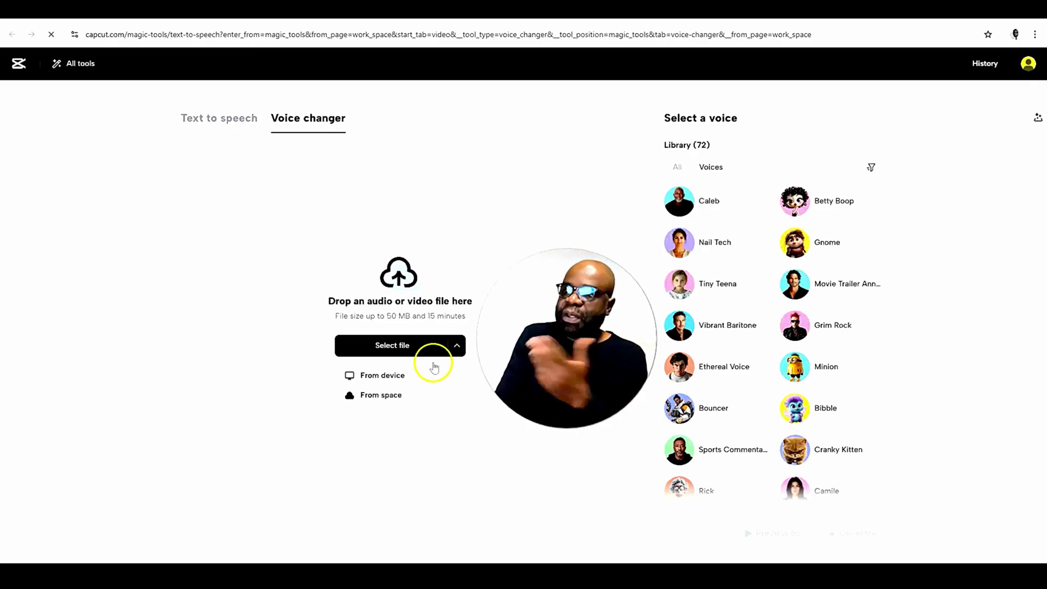
pyautogui.click(457, 345)
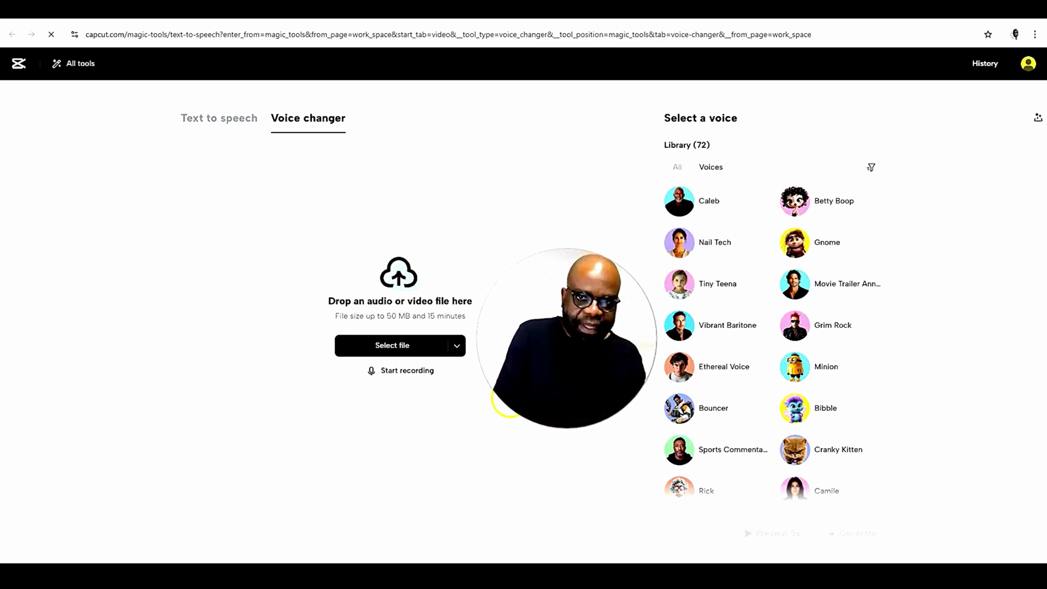
# Step: Record a roughly 12-second spoken clip with the microphone
pyautogui.click(400, 372)
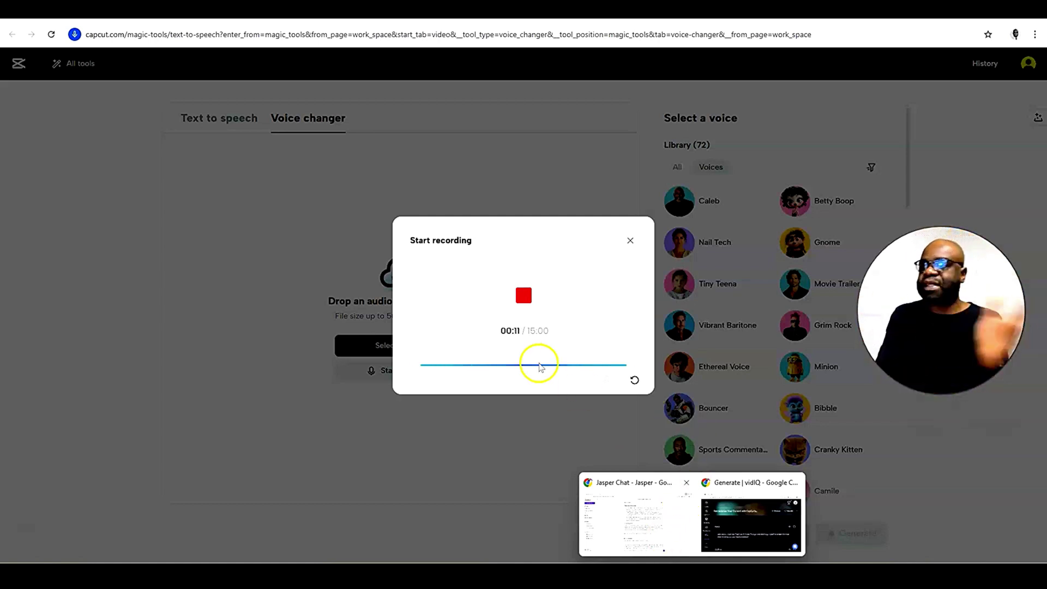
pyautogui.click(524, 295)
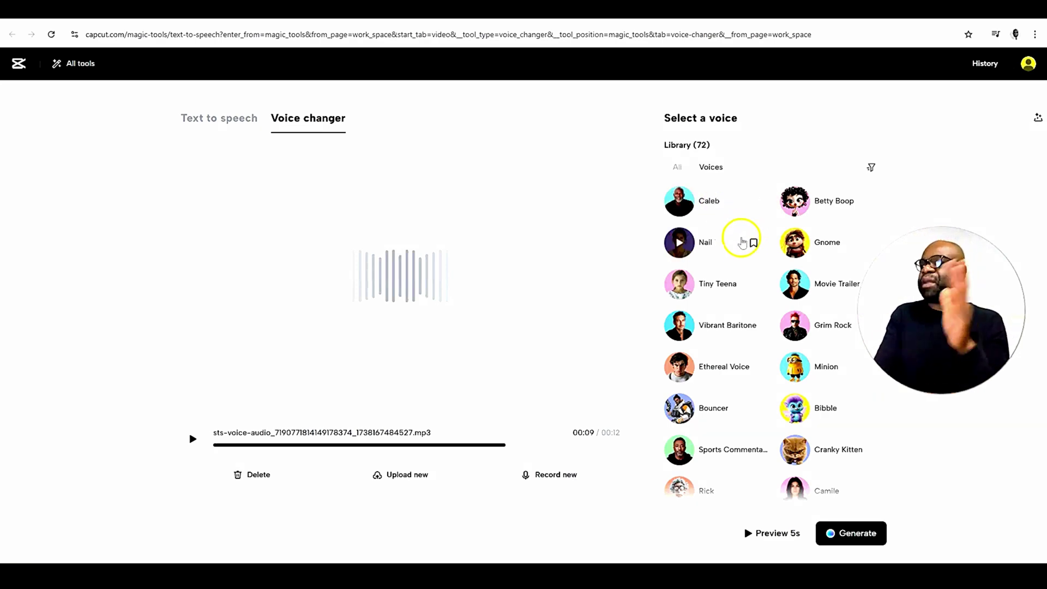
pyautogui.scroll(-3, 754, 237)
pyautogui.scroll(-4, 754, 245)
pyautogui.scroll(-4, 755, 246)
pyautogui.scroll(-3, 755, 254)
pyautogui.scroll(-4, 754, 257)
pyautogui.scroll(-4, 755, 258)
pyautogui.scroll(-2, 755, 258)
pyautogui.scroll(4, 763, 291)
pyautogui.scroll(4, 763, 291)
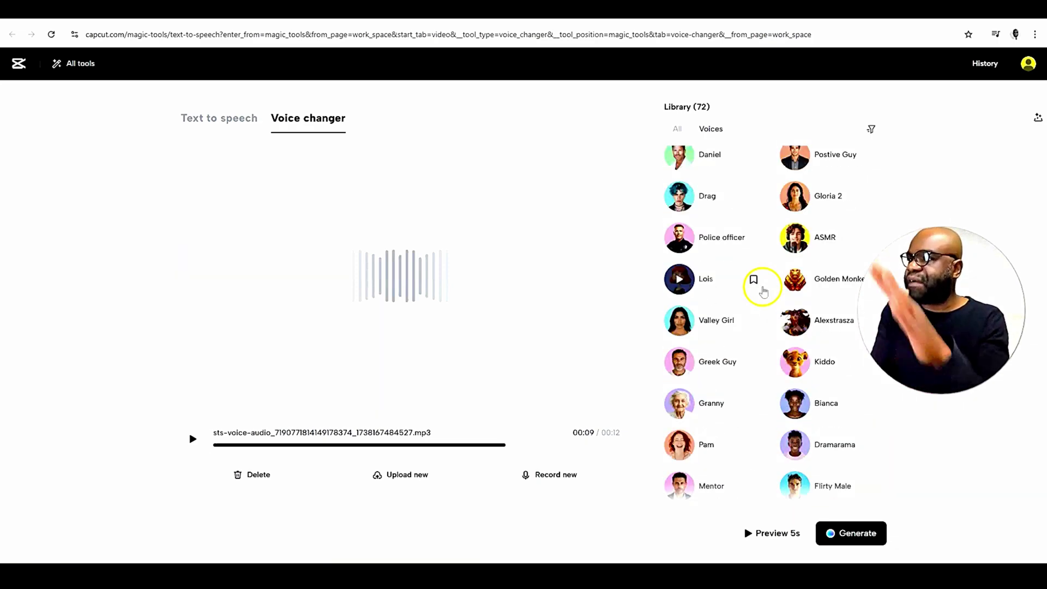
pyautogui.scroll(3, 763, 291)
pyautogui.scroll(3, 763, 290)
pyautogui.scroll(4, 763, 288)
pyautogui.scroll(2, 761, 287)
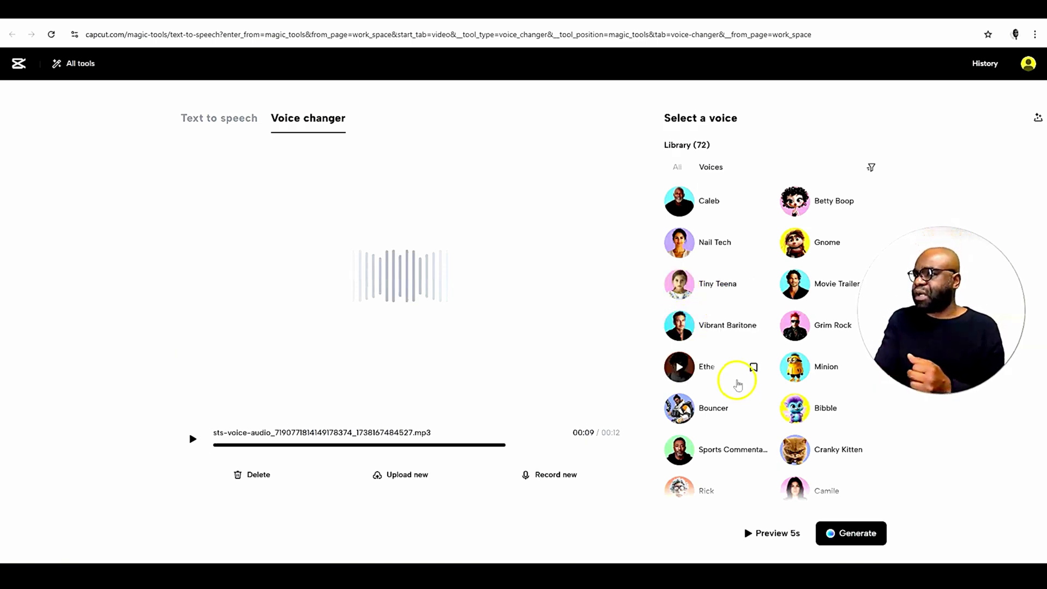
# Step: Sample the Vibrant Baritone, Bibble and Sports Commentator voices
pyautogui.click(680, 325)
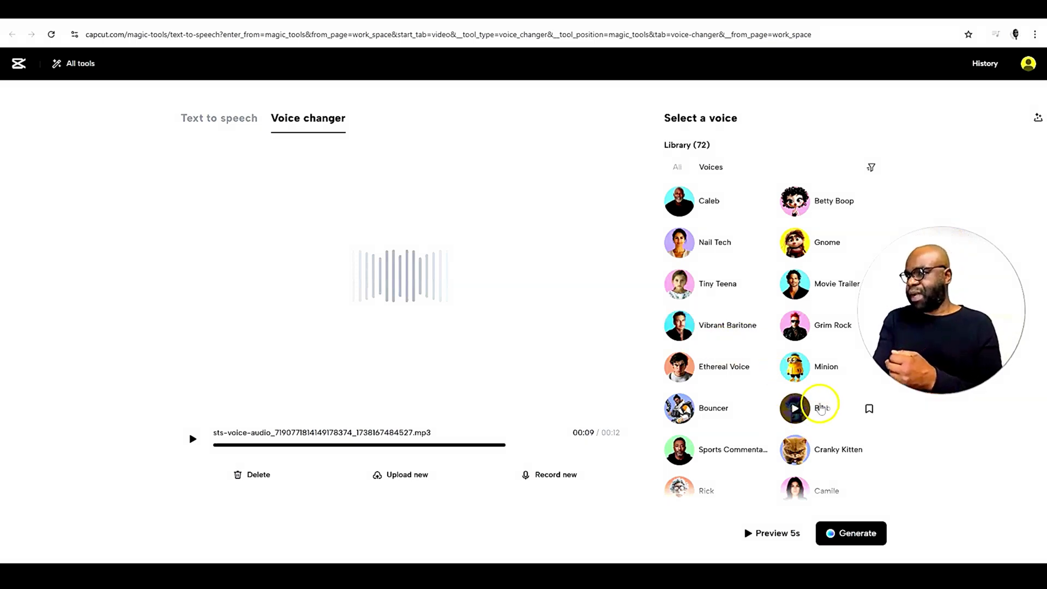
pyautogui.click(796, 408)
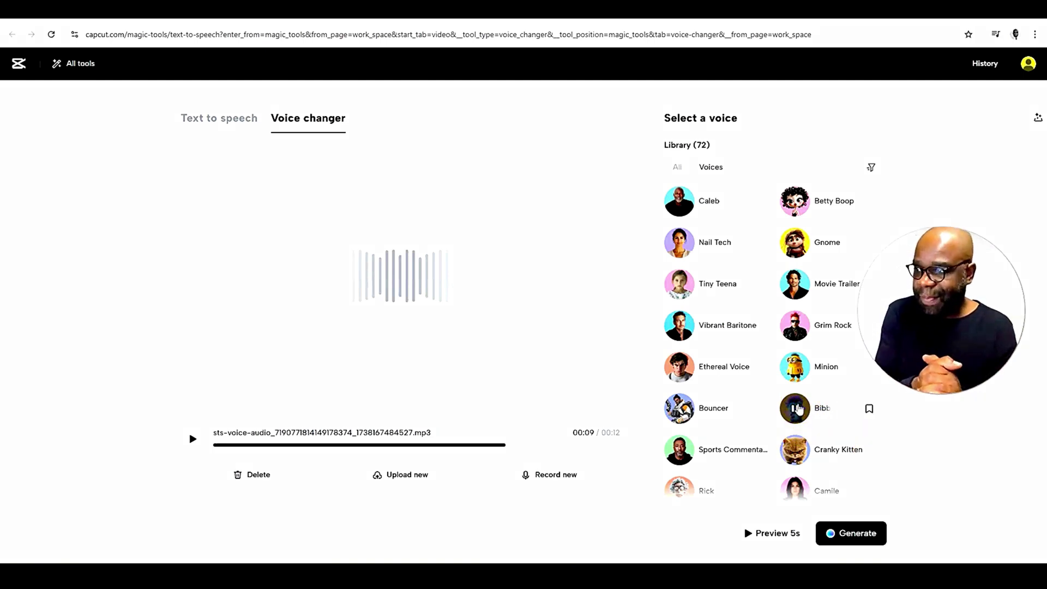
pyautogui.scroll(-2, 746, 344)
pyautogui.scroll(-3, 746, 328)
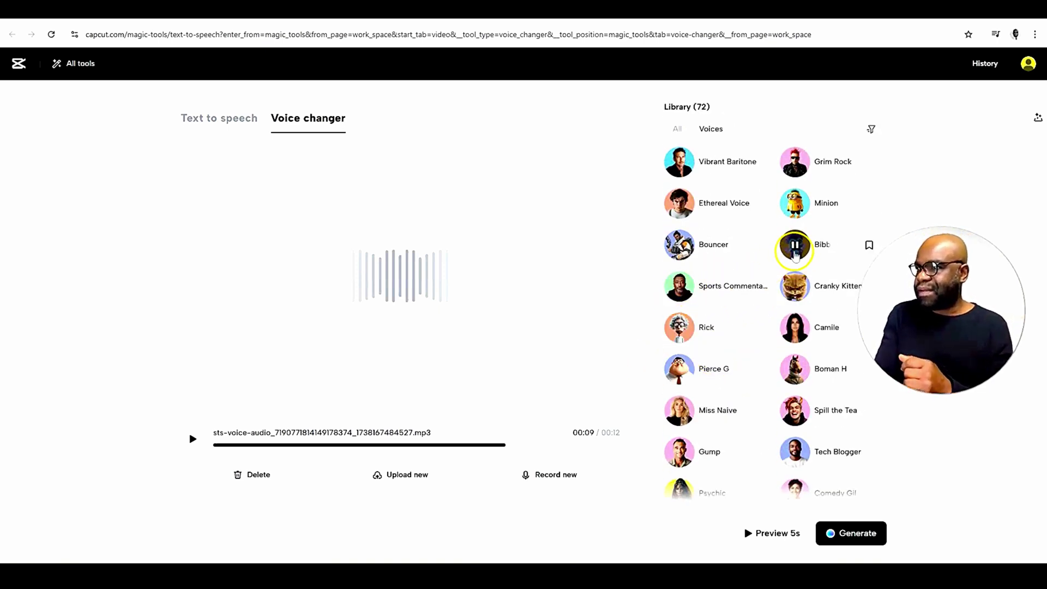
pyautogui.click(679, 286)
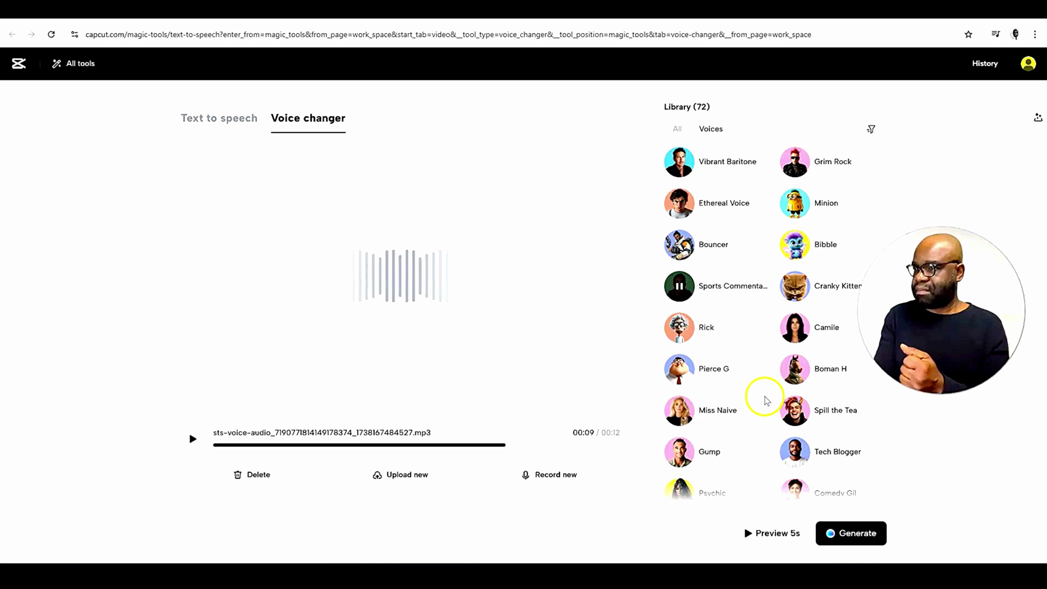
pyautogui.scroll(-4, 767, 400)
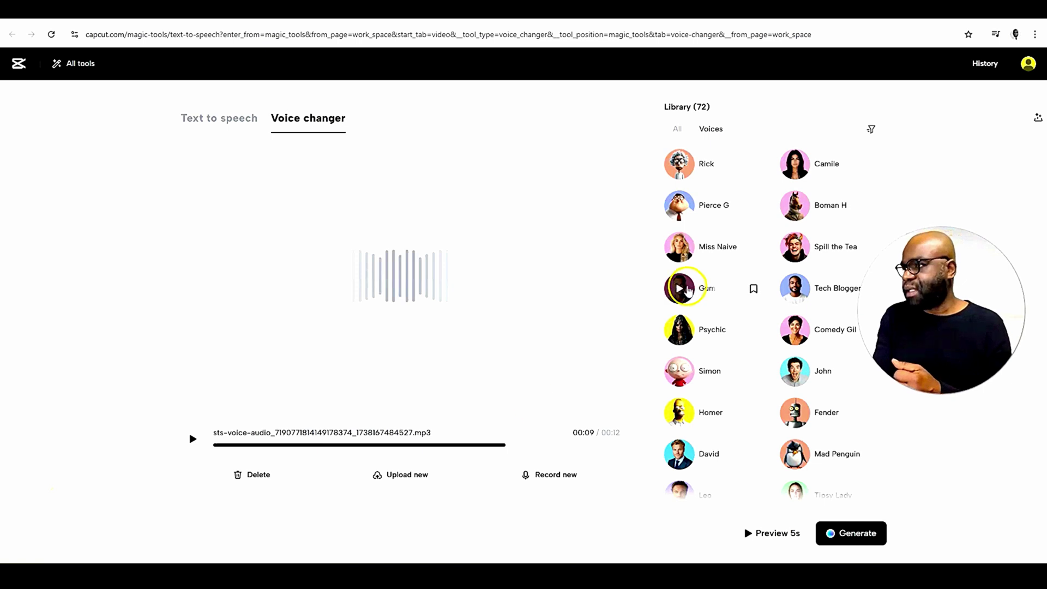
pyautogui.scroll(-5, 800, 336)
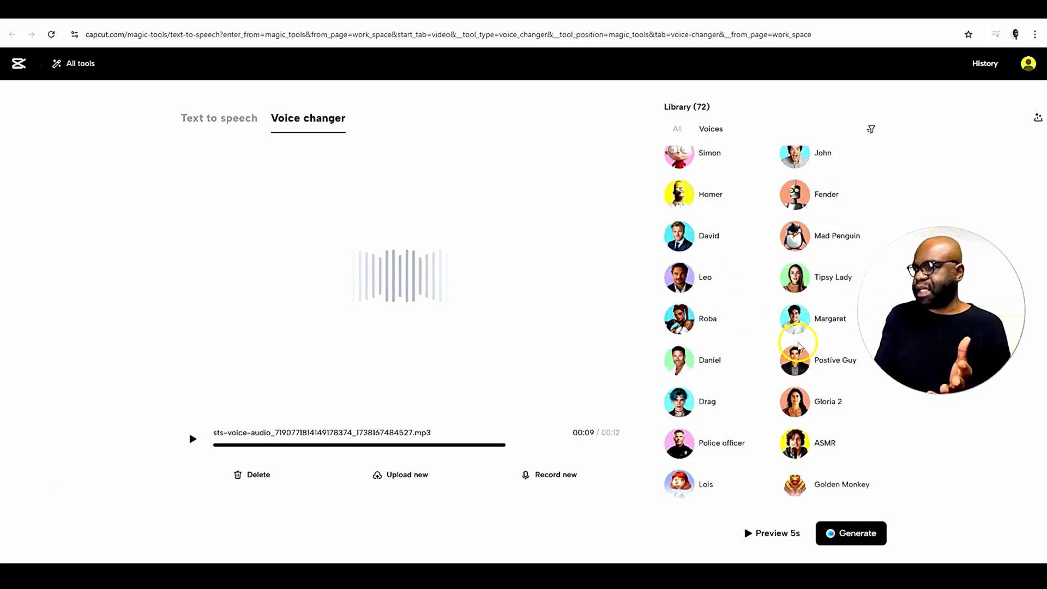
pyautogui.scroll(-5, 799, 343)
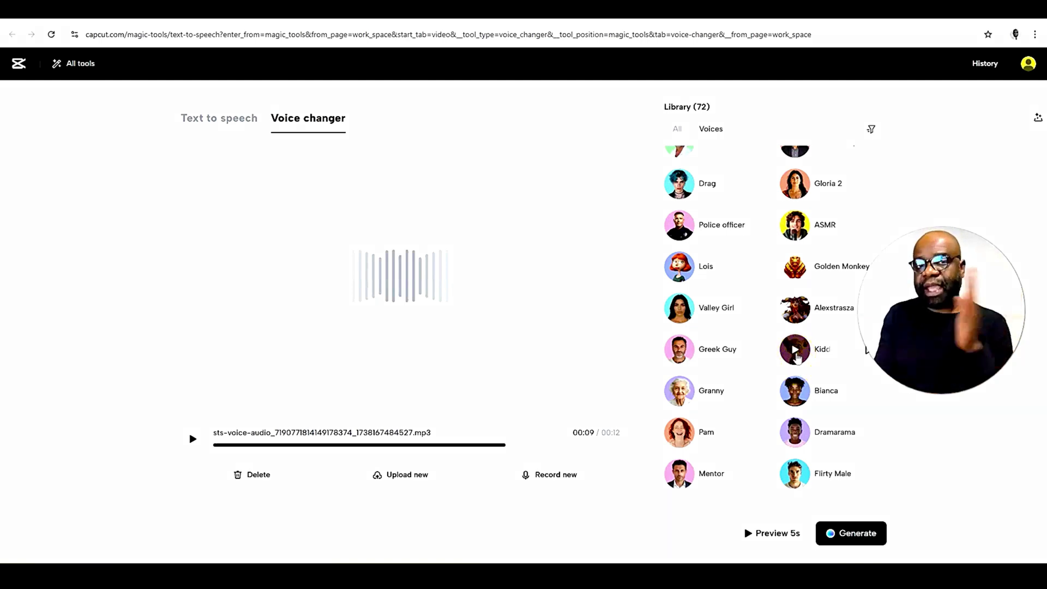
pyautogui.scroll(-1, 799, 354)
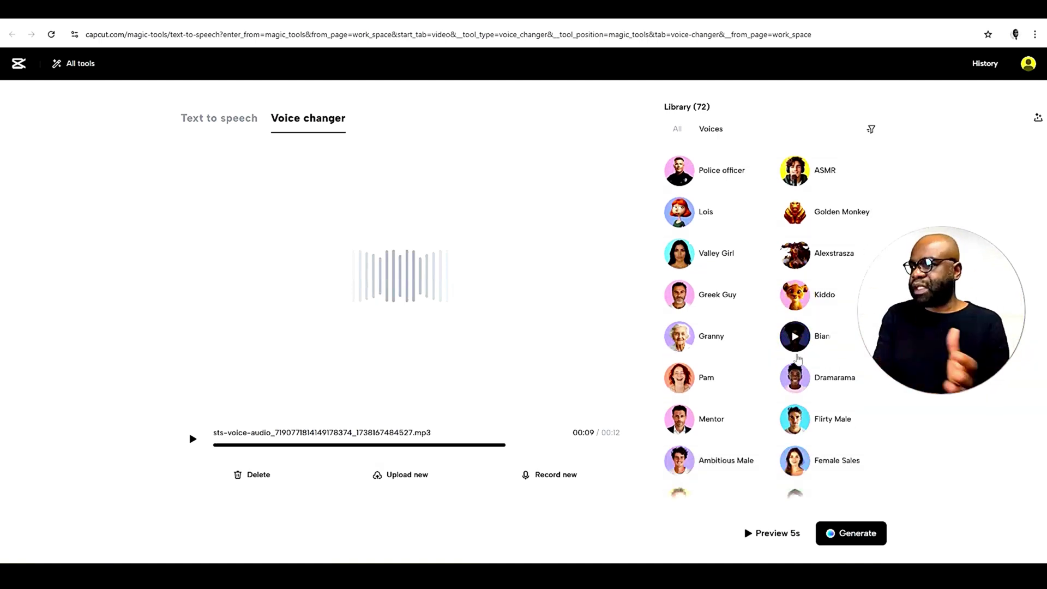
# Step: Select Bianca as the target voice and preview the converted clip, also sampling Ambitious Male
pyautogui.click(795, 335)
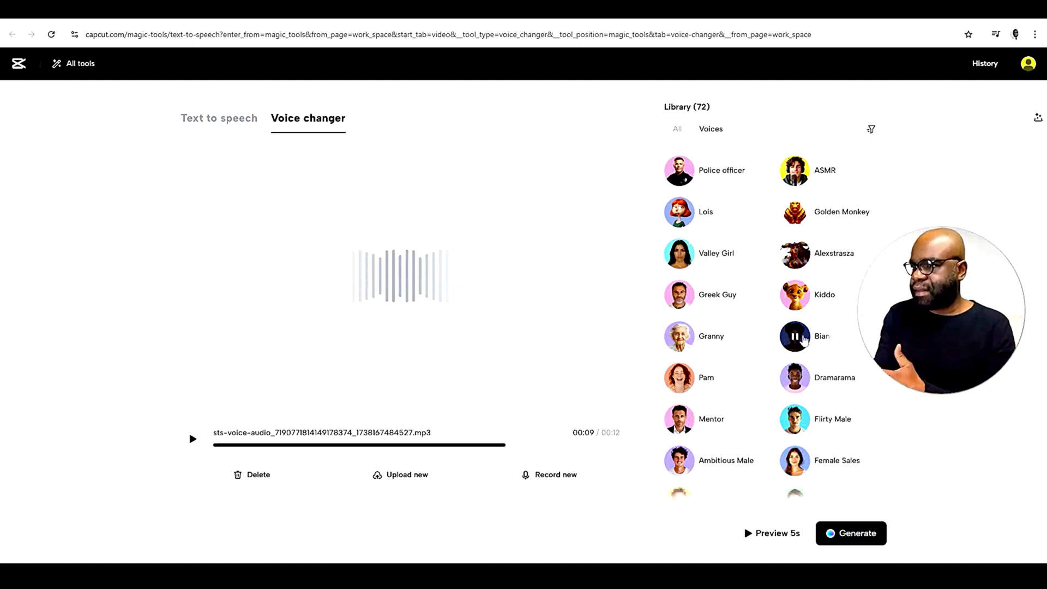
pyautogui.click(804, 339)
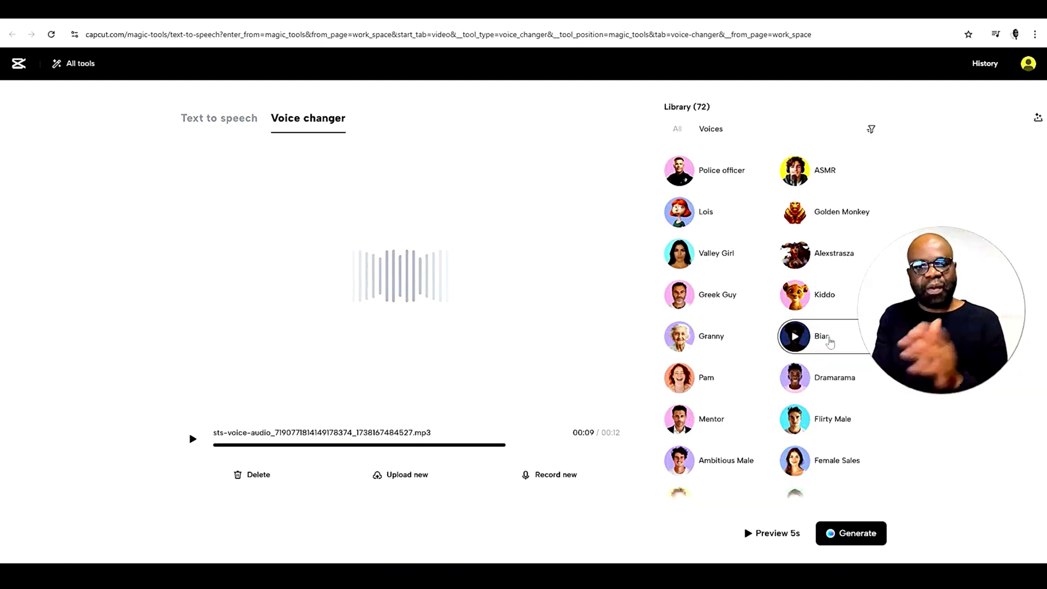
pyautogui.click(759, 534)
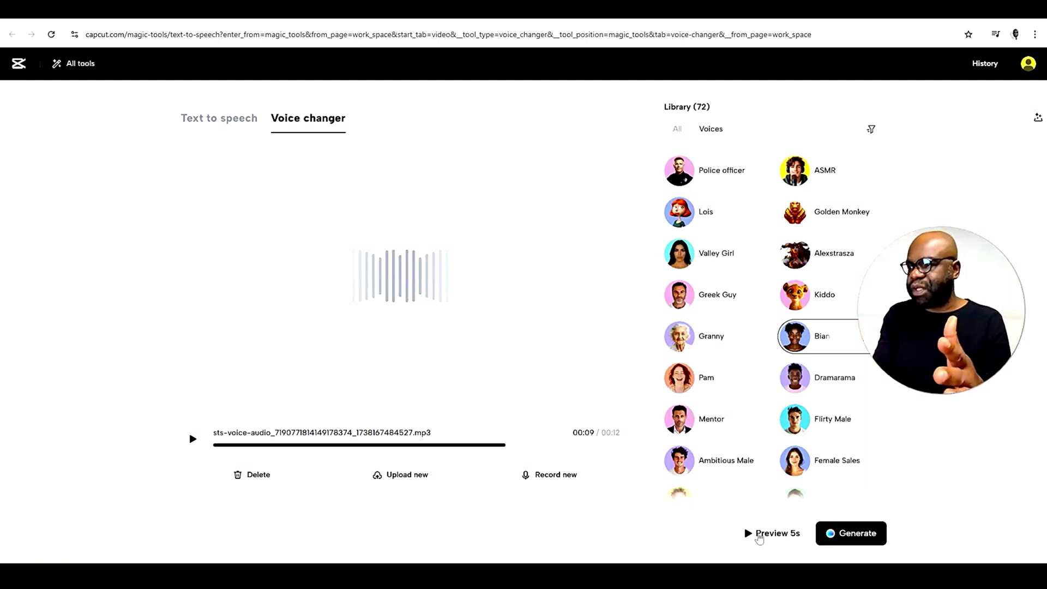
pyautogui.moveTo(709, 460)
pyautogui.click(681, 461)
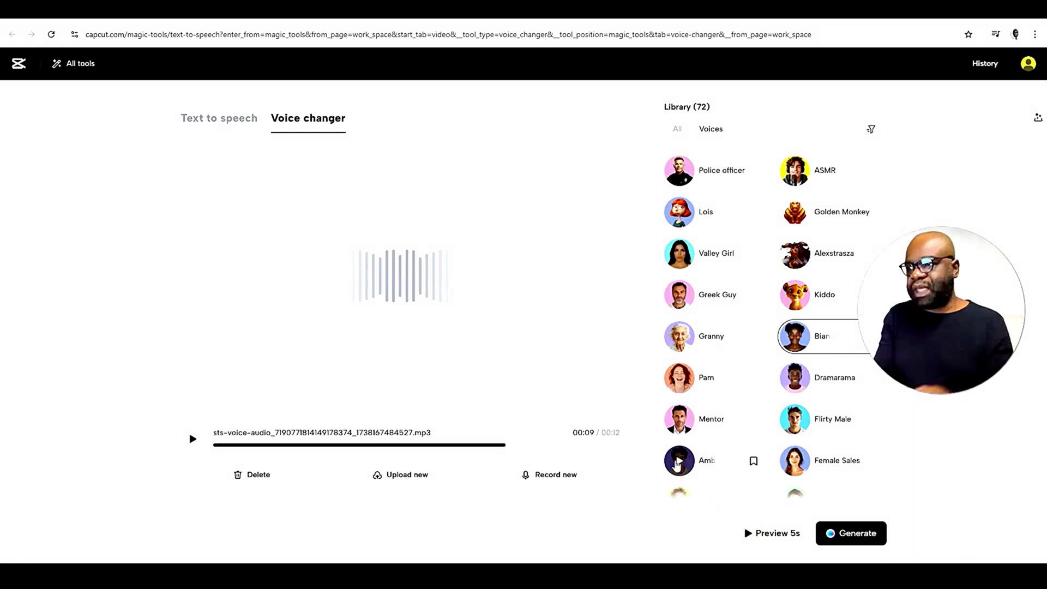
pyautogui.click(749, 533)
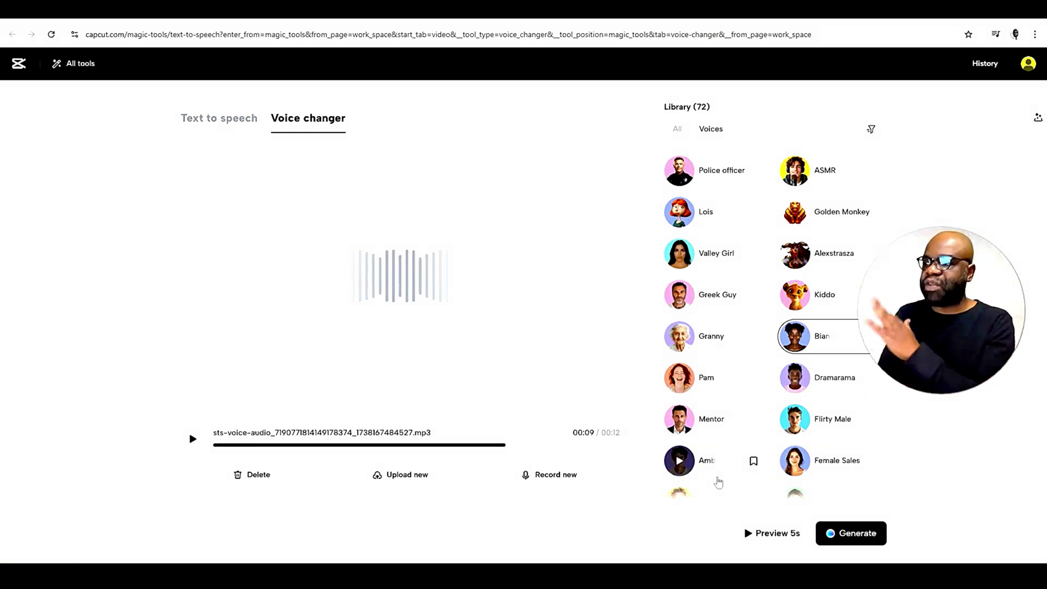
# Step: Generate the 12-second Bianca-voice version of the recorded clip
pyautogui.click(855, 533)
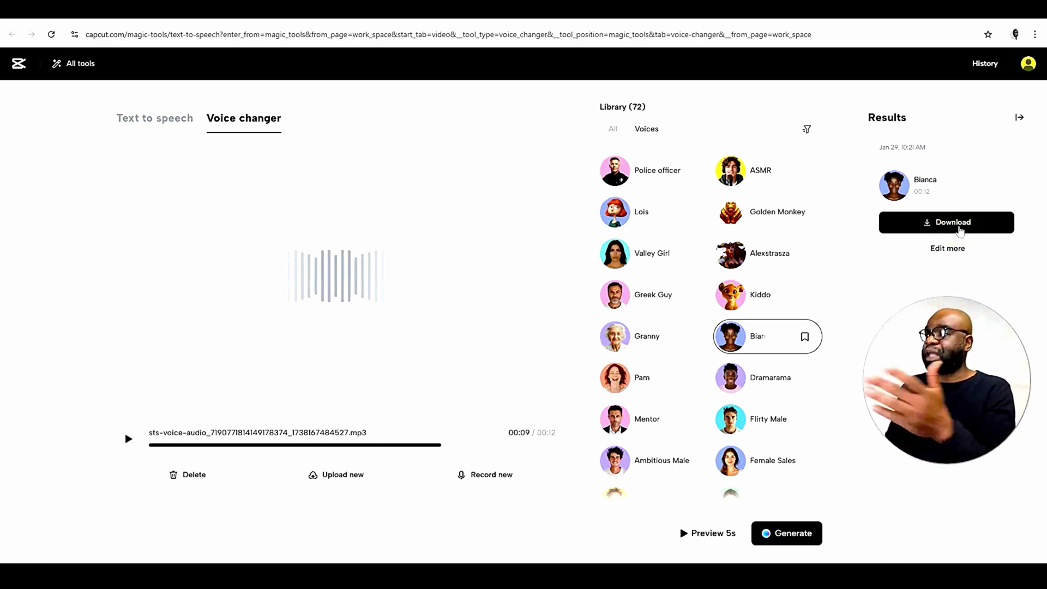
pyautogui.click(953, 248)
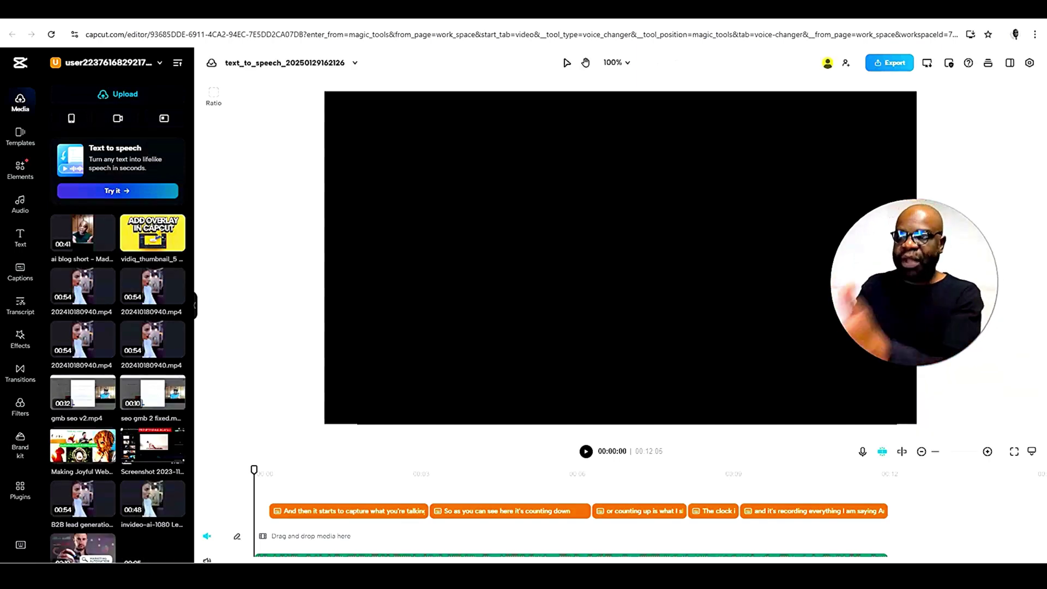
pyautogui.click(297, 509)
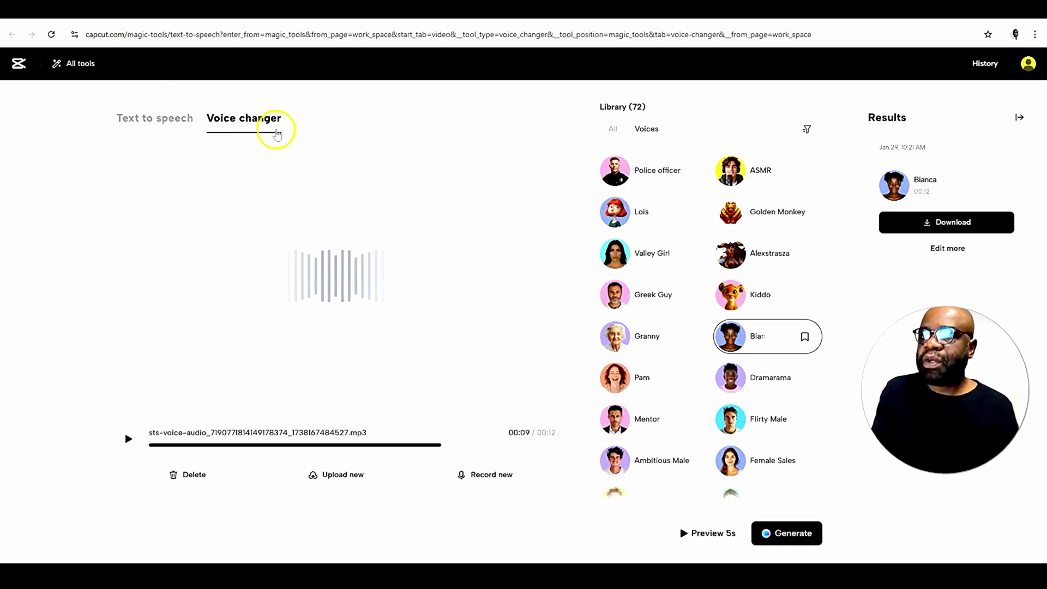
# Step: Delete the uploaded recording and switch to Text to speech
pyautogui.click(170, 477)
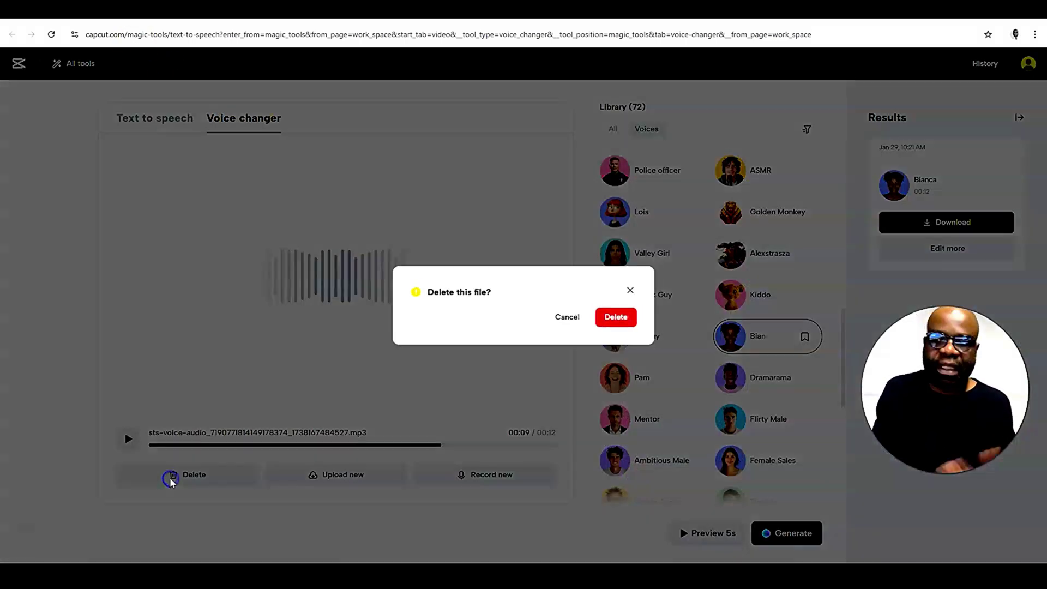
pyautogui.click(617, 320)
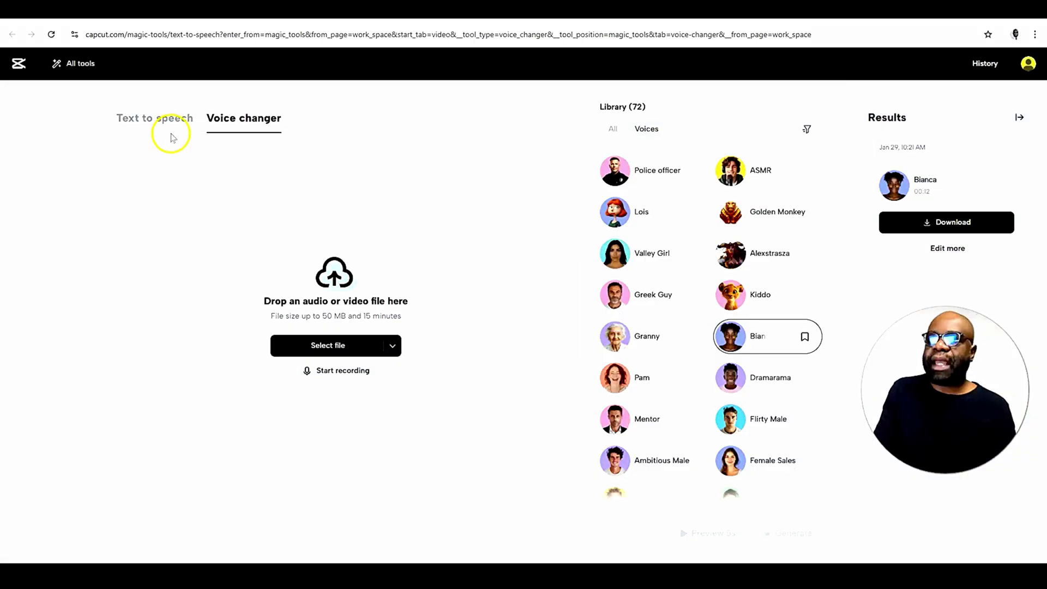
pyautogui.click(164, 118)
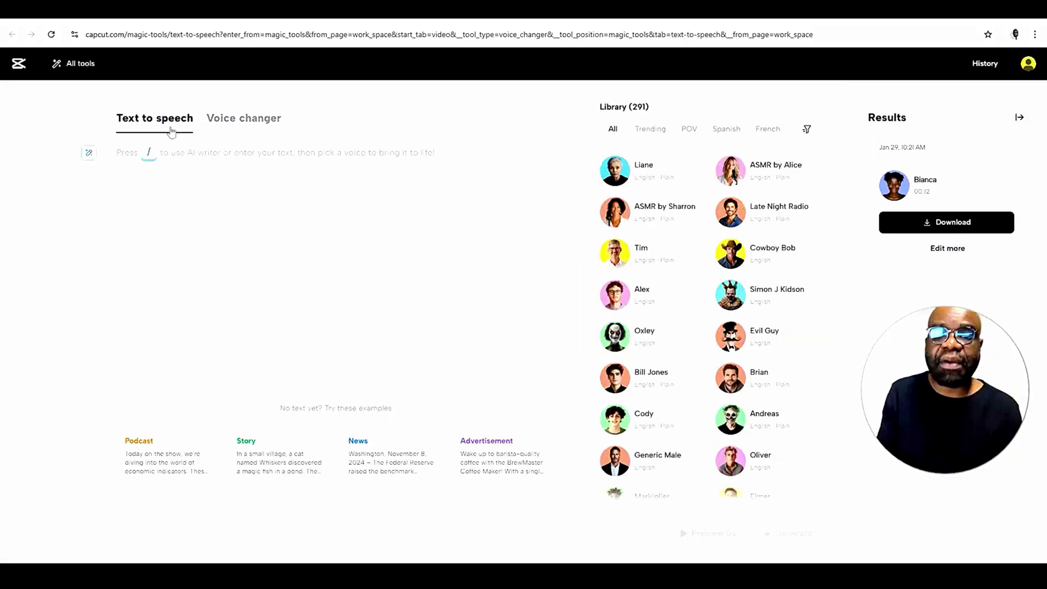
# Step: Have the AI writer draft a Tech info script about CapCut's new AI voice changer
pyautogui.click(88, 153)
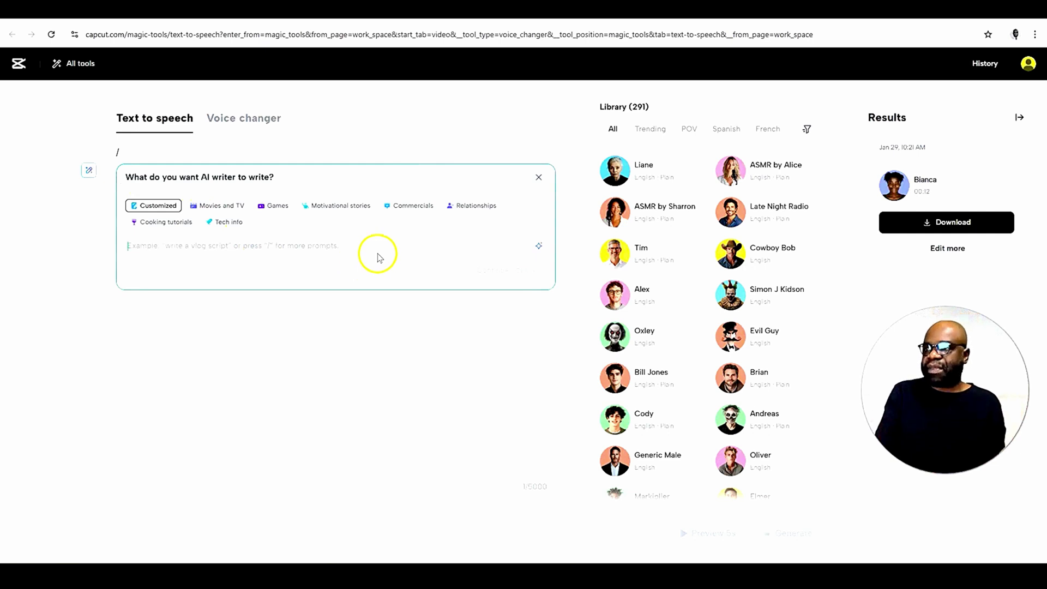
pyautogui.click(228, 222)
pyautogui.write('new ai voicechanger on capcut')
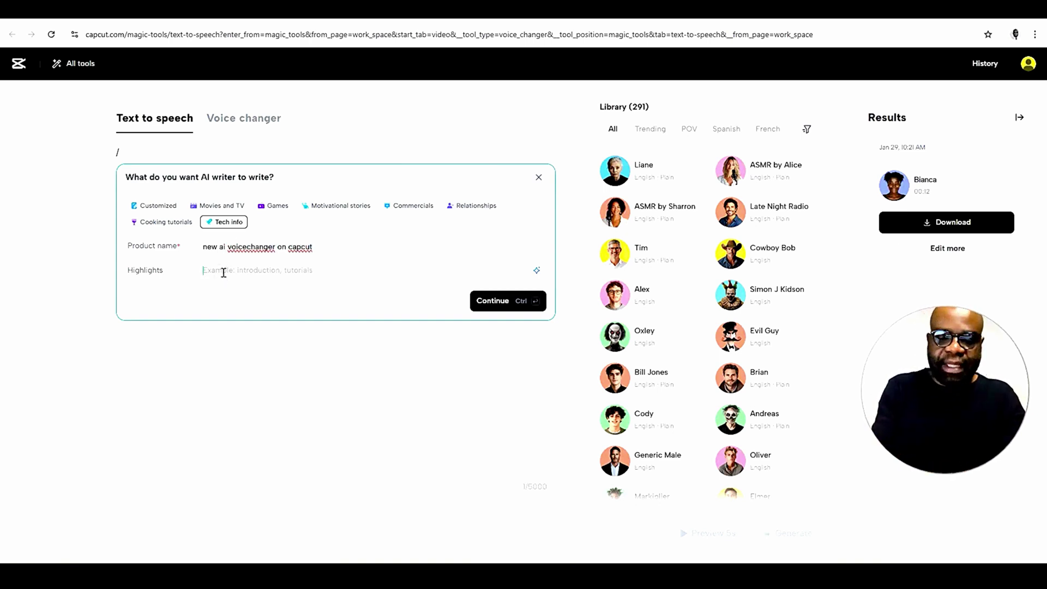
pyautogui.write('ho')
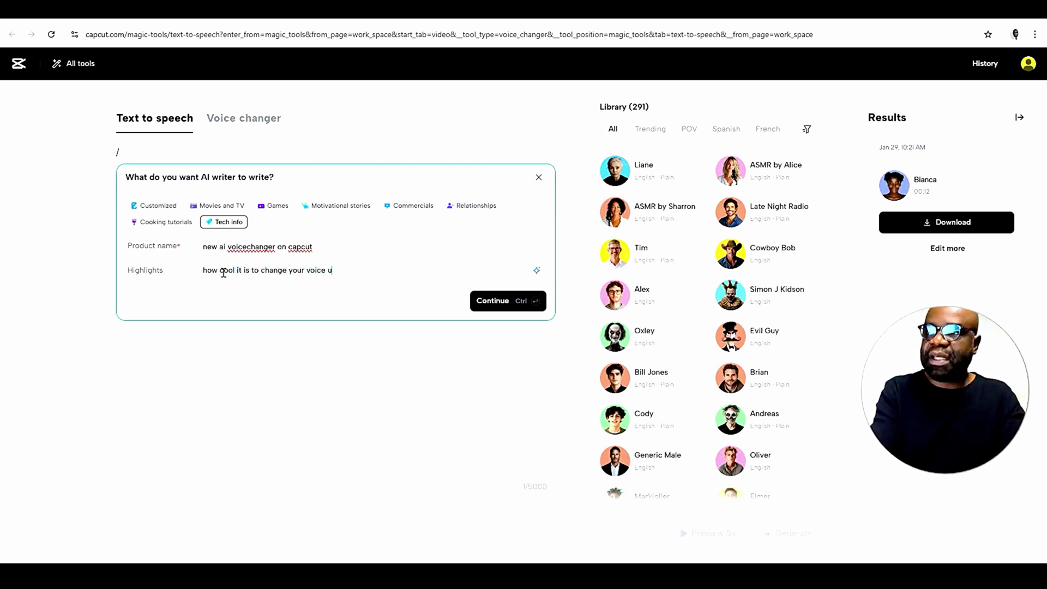
pyautogui.click(493, 301)
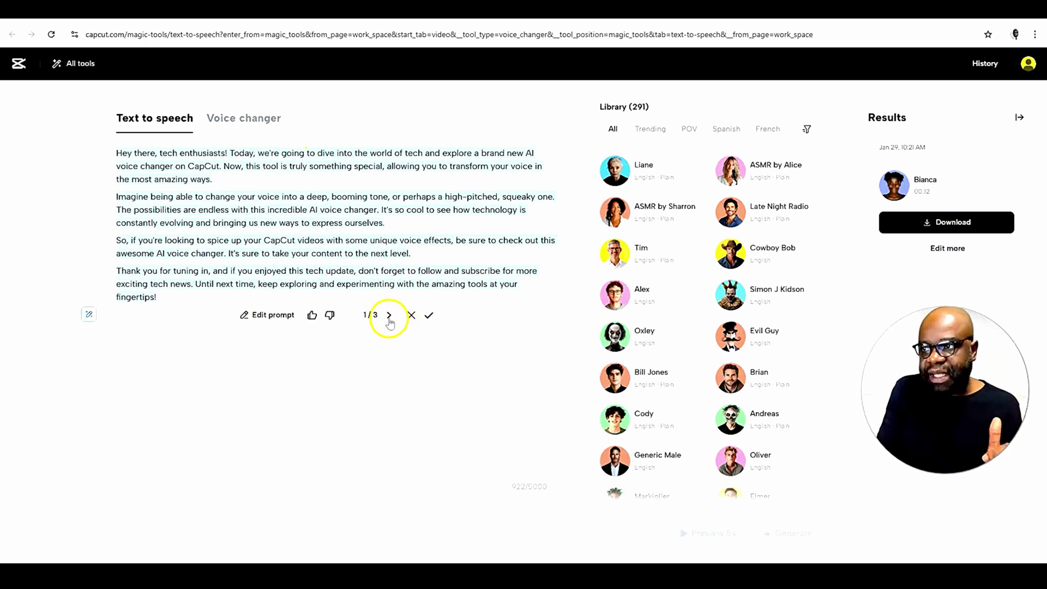
# Step: Browse to script version 3/3, which explains how the voice changer works, and accept it
pyautogui.click(389, 315)
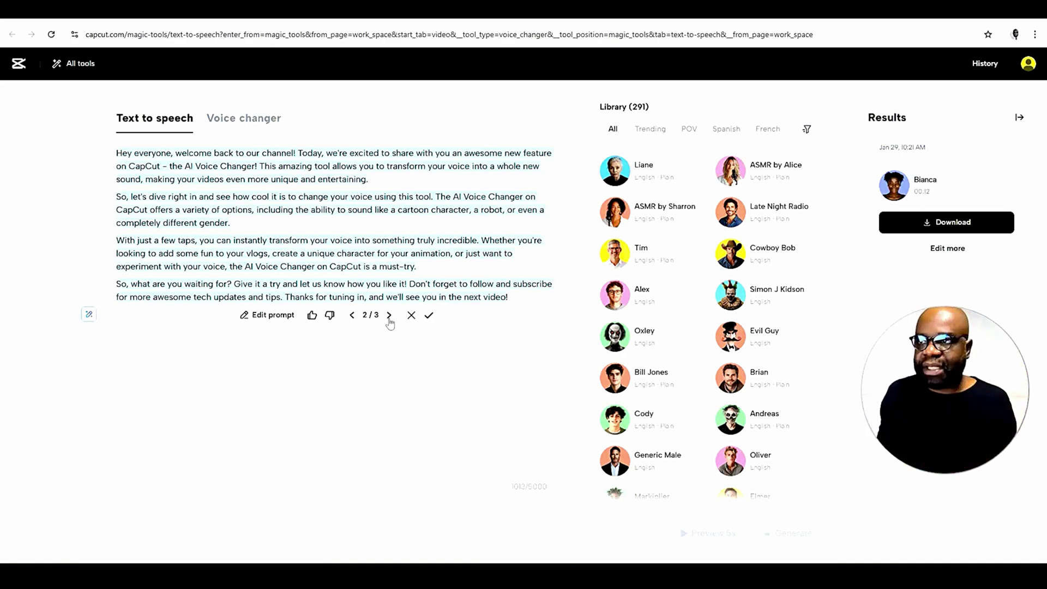
pyautogui.click(390, 318)
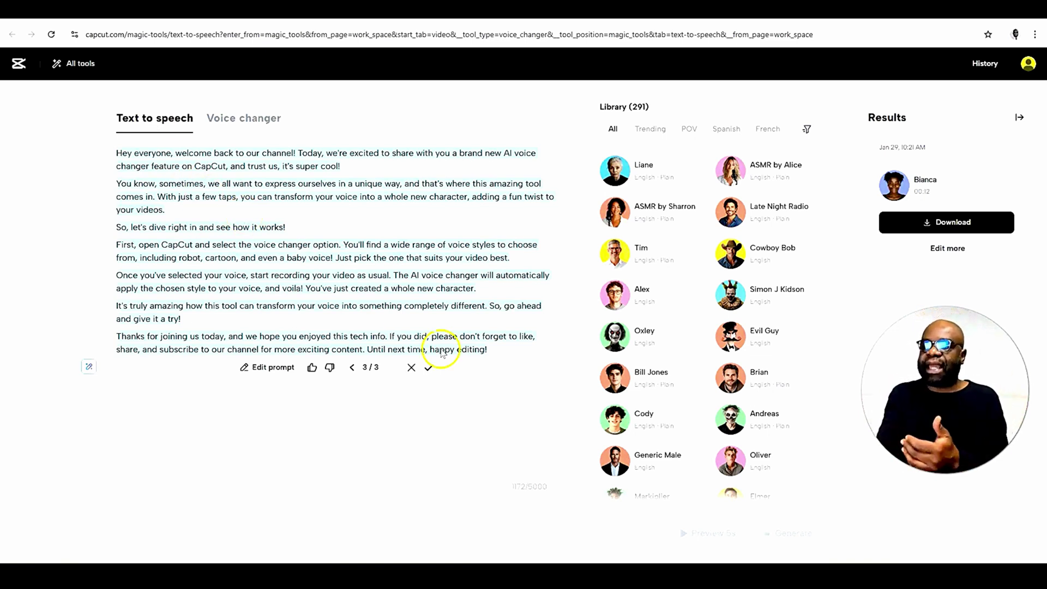
pyautogui.click(429, 369)
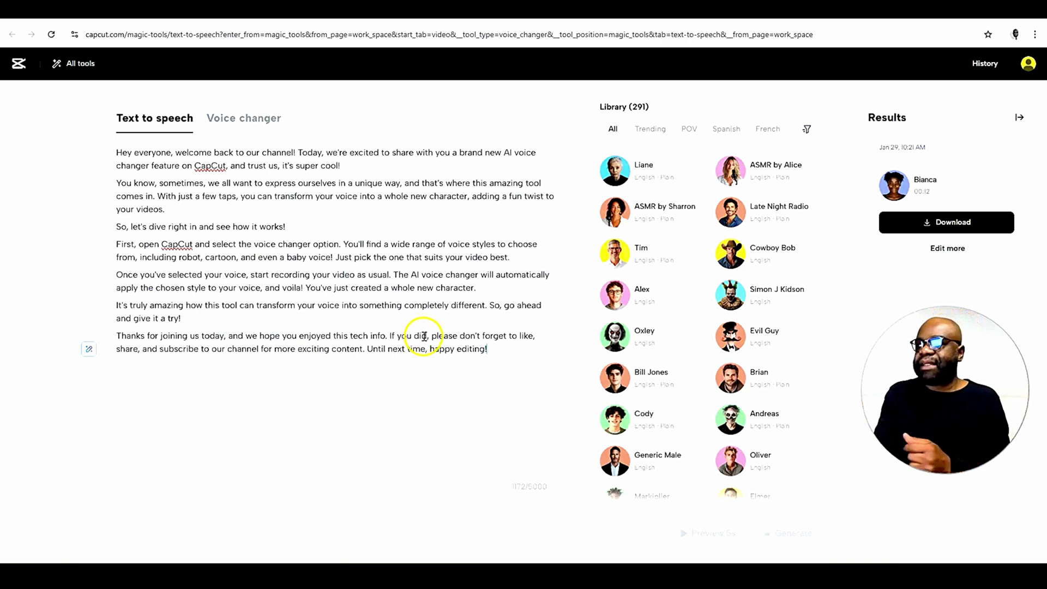
# Step: Try the Tim voice, then sample Markiplier and select it as narrator
pyautogui.click(646, 250)
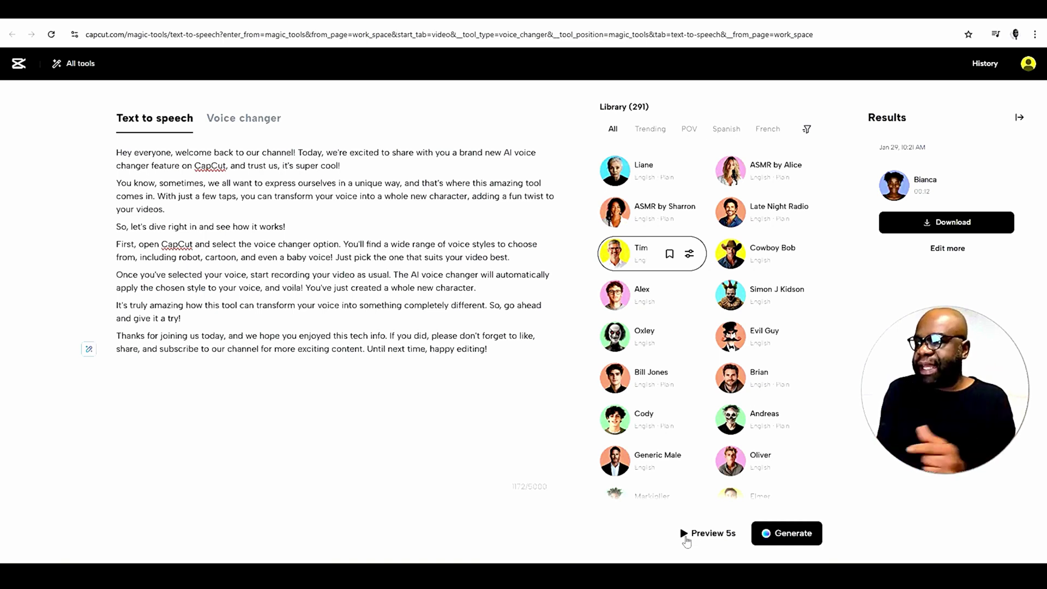
pyautogui.scroll(-3, 708, 394)
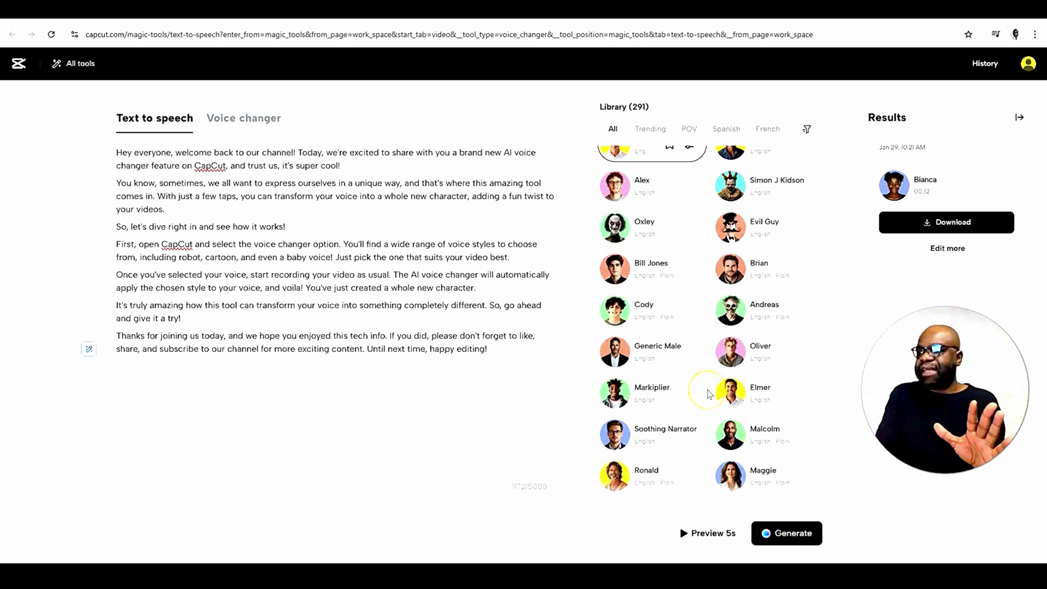
pyautogui.moveTo(647, 392)
pyautogui.click(615, 393)
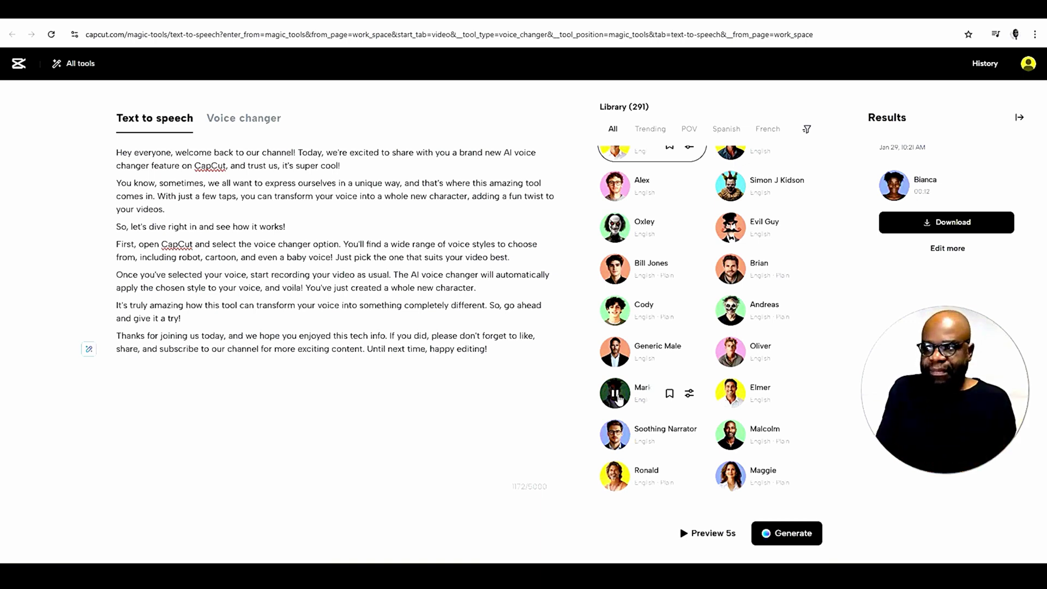
pyautogui.click(654, 393)
pyautogui.moveTo(650, 435)
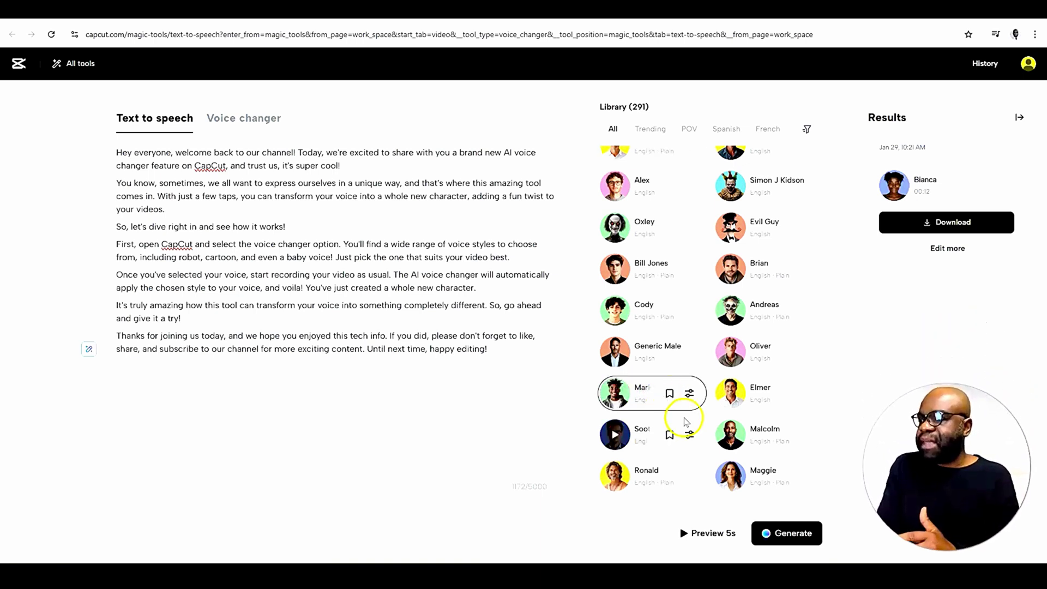
# Step: Start generating the 19-second Markiplier narration of the tech script
pyautogui.click(787, 533)
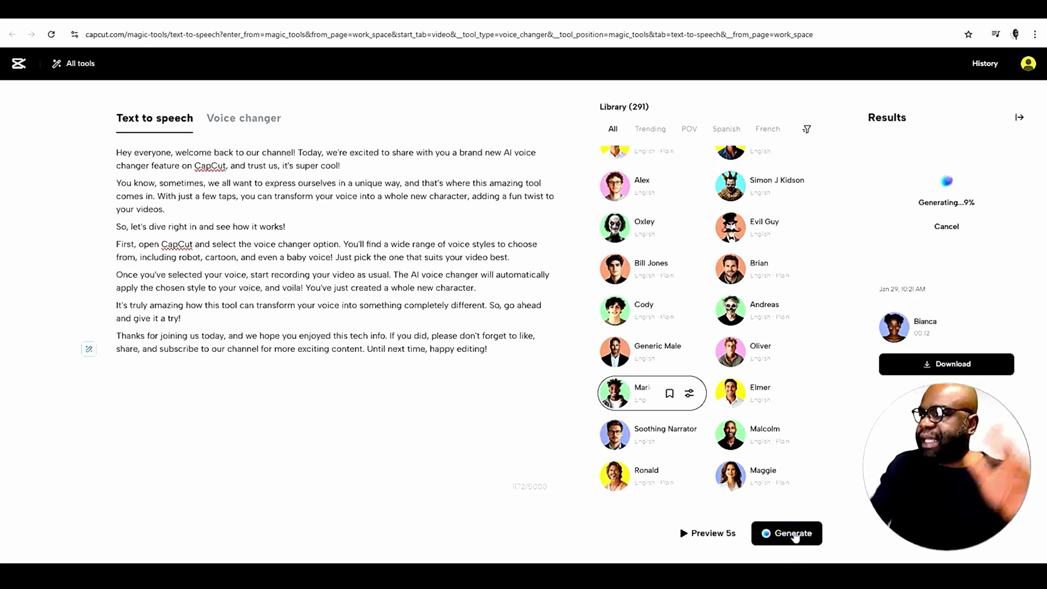